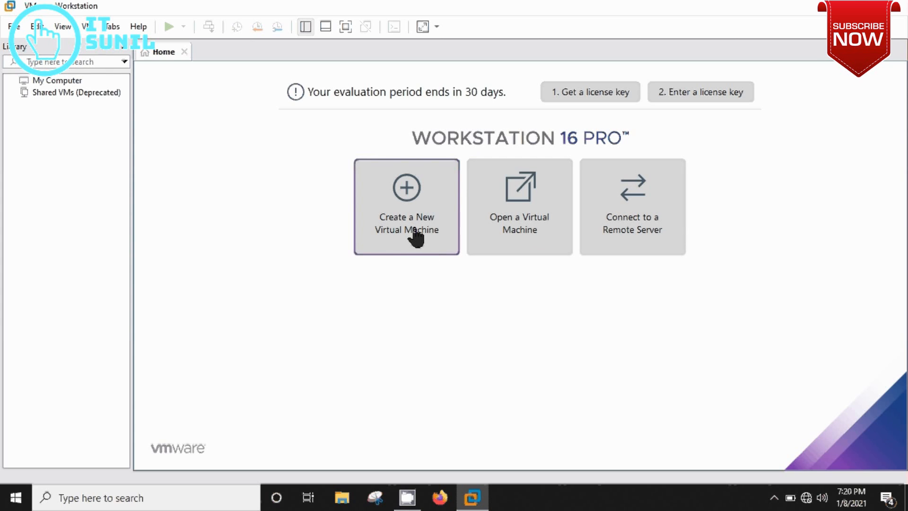
- Start creating a new virtual machine with the Typical (recommended) configuration
left_click(22, 31)
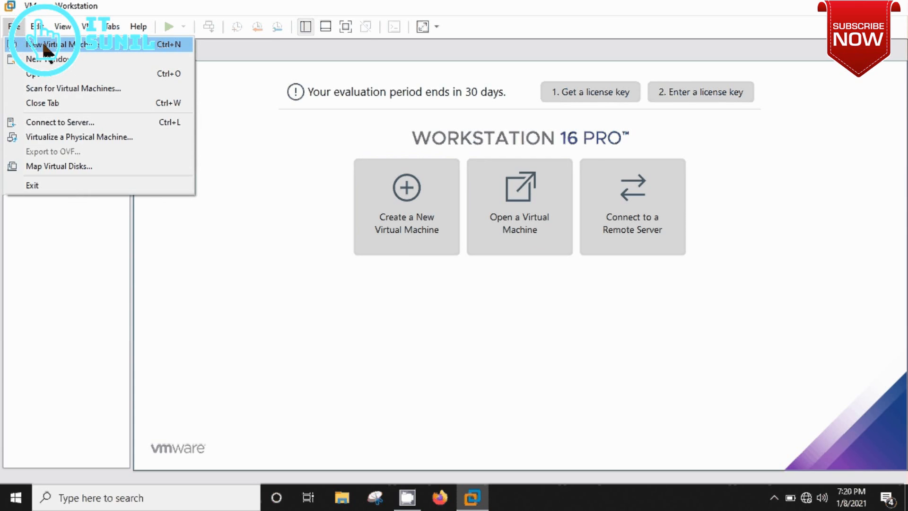
left_click(350, 291)
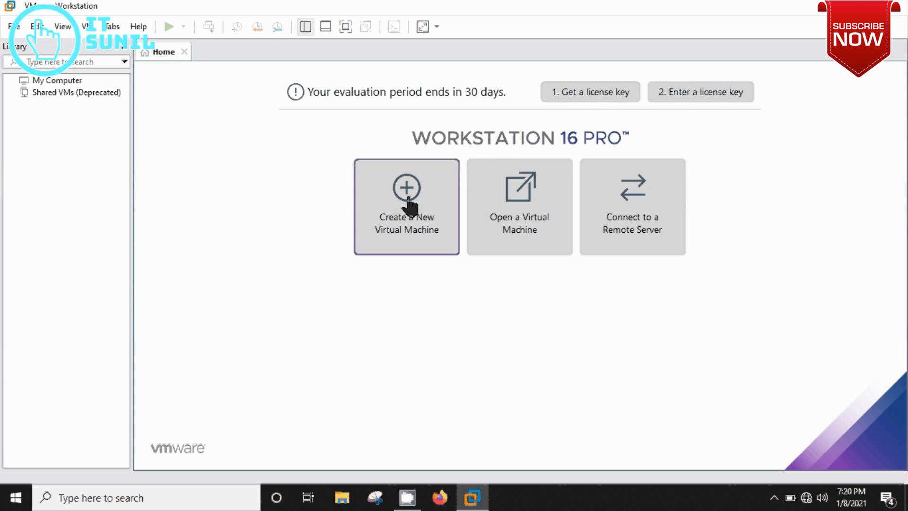
left_click(405, 201)
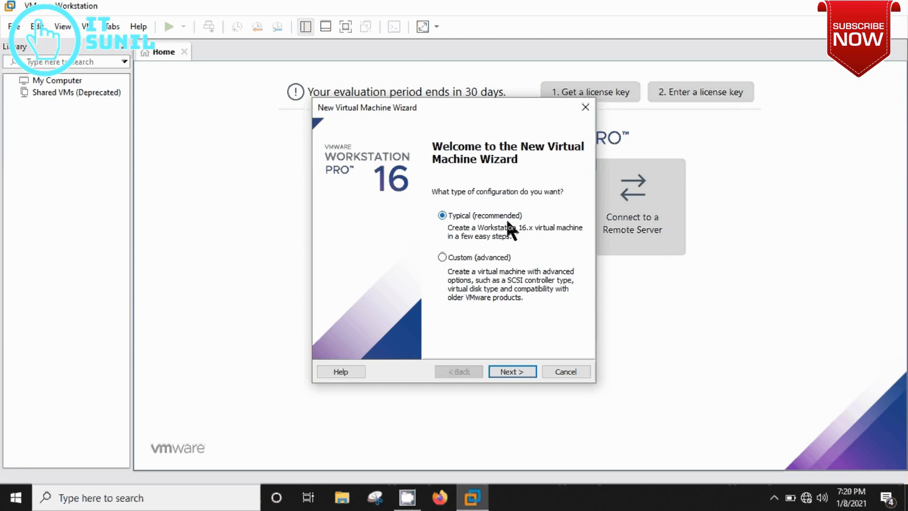
left_click(509, 372)
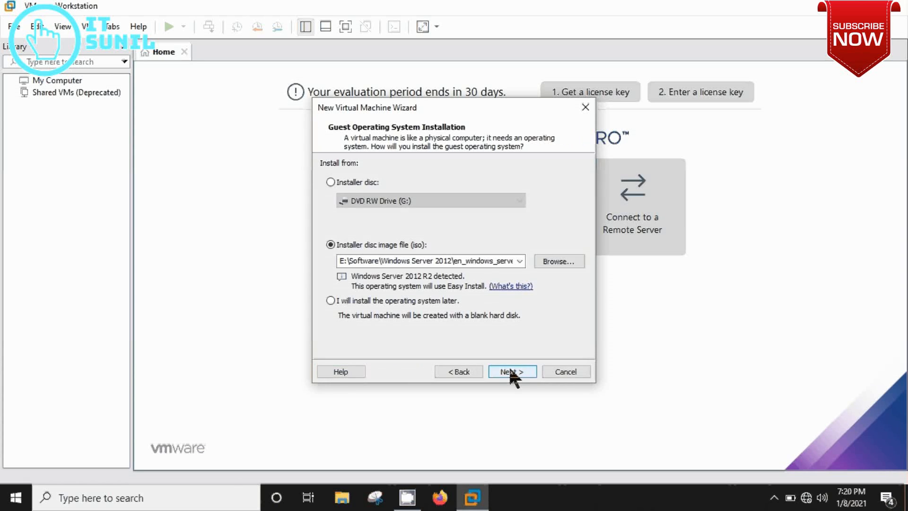
- Examine the guest operating system installation choices: installer disc with its drive list, disc image file, and installing the operating system later
left_click(338, 184)
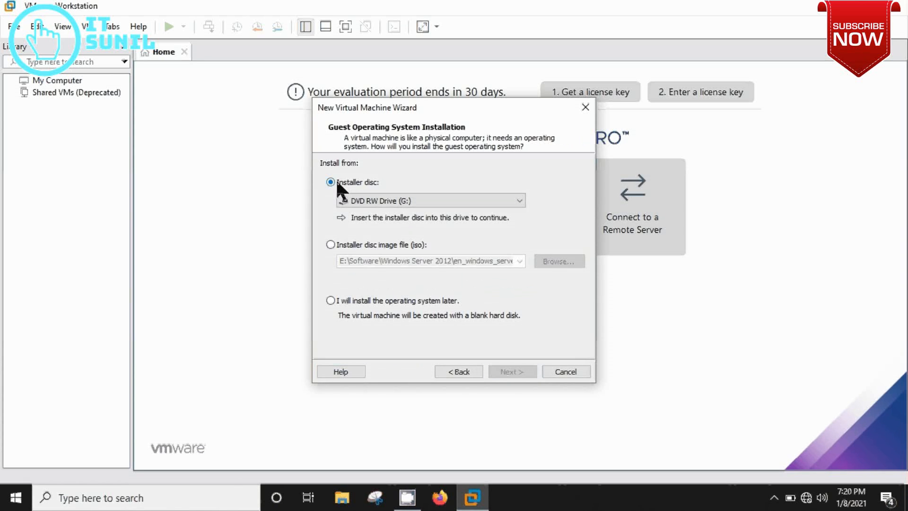
left_click(331, 245)
left_click(331, 301)
left_click(331, 181)
left_click(423, 201)
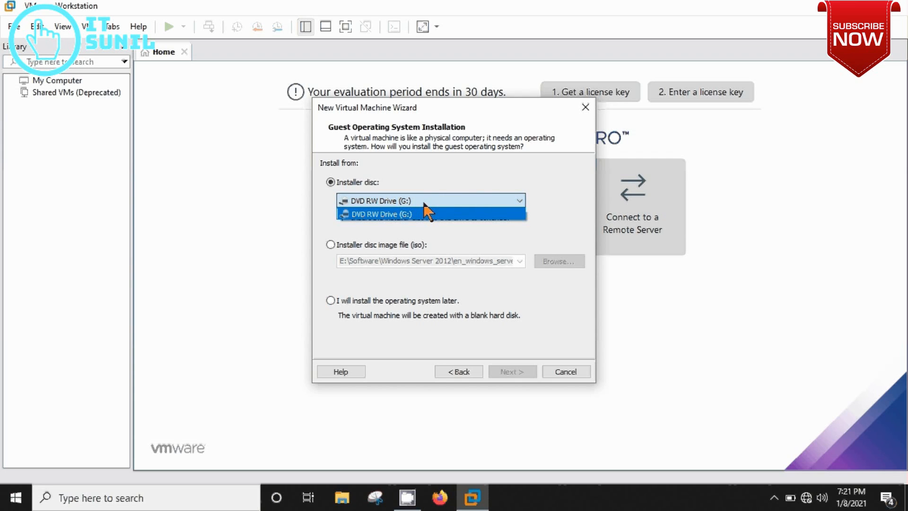
left_click(408, 300)
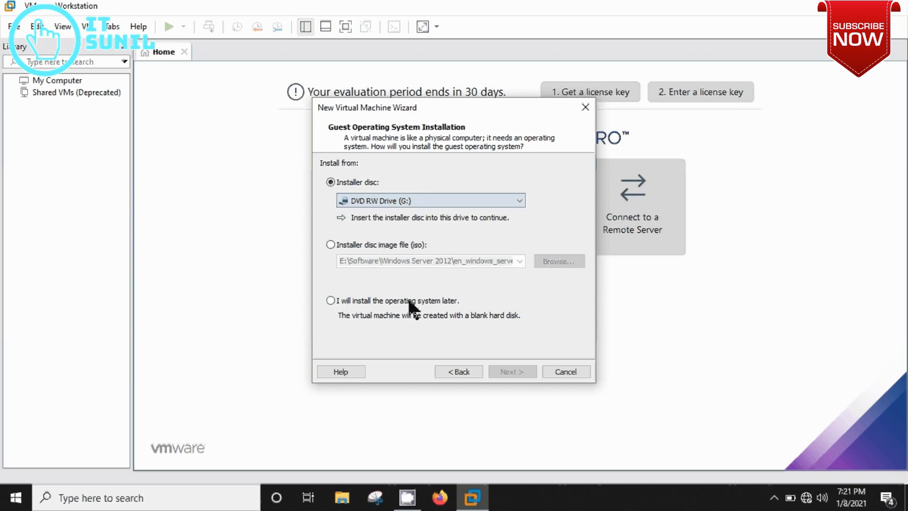
left_click(331, 244)
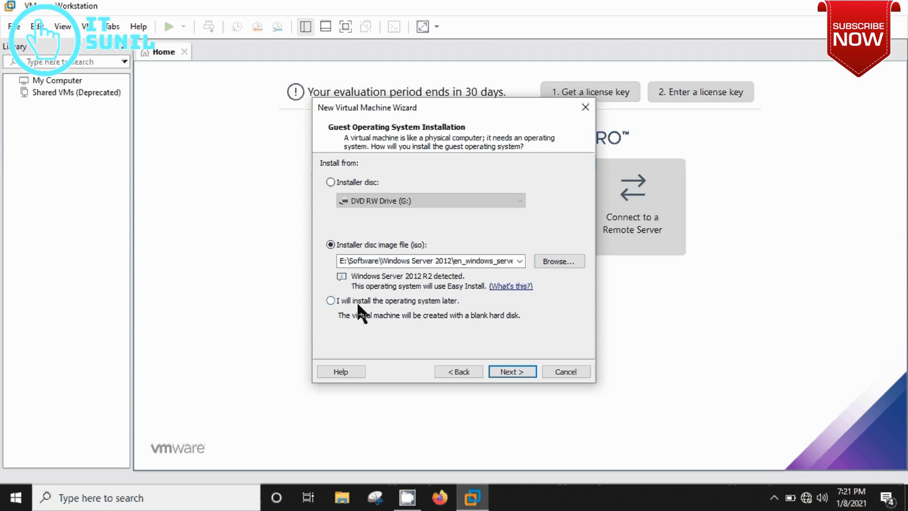
left_click(331, 301)
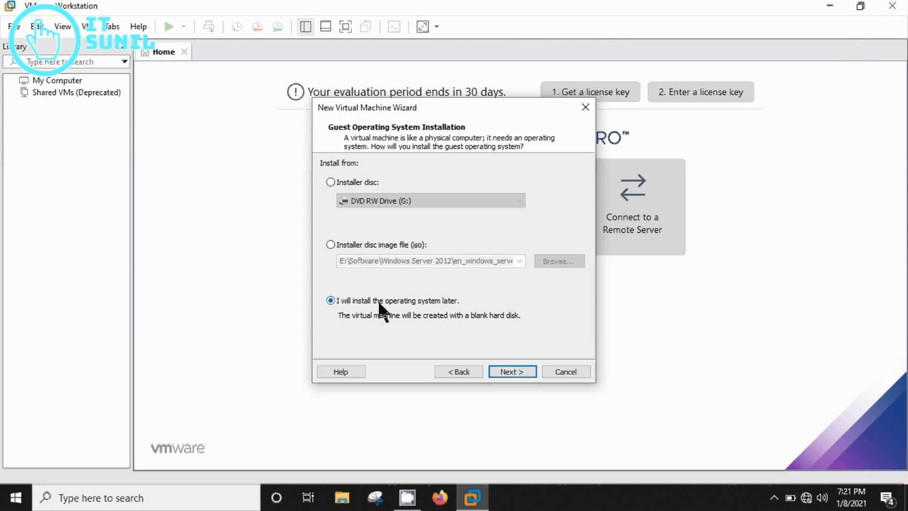
- Choose the en_windows_server_2012_r2_with_update_x64 image from the Windows Server 2012 folder as the installer disc image and continue
key("Up")
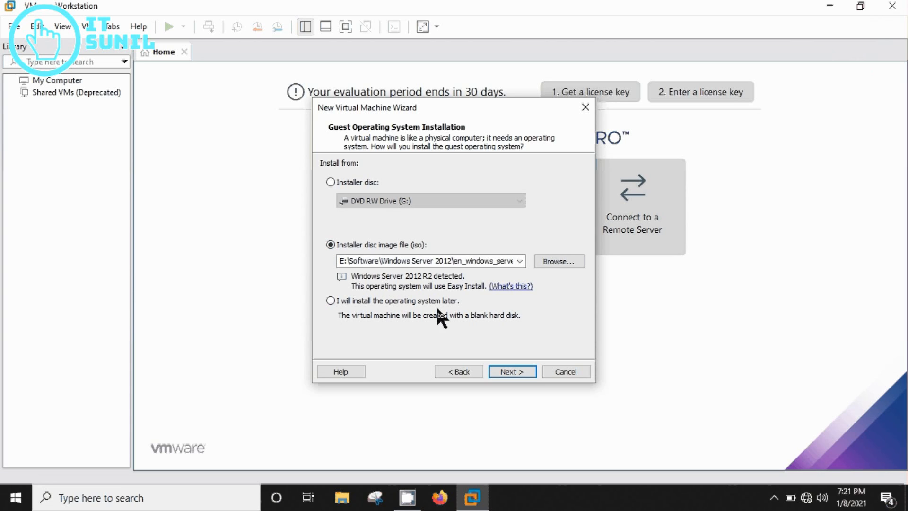
left_click(557, 262)
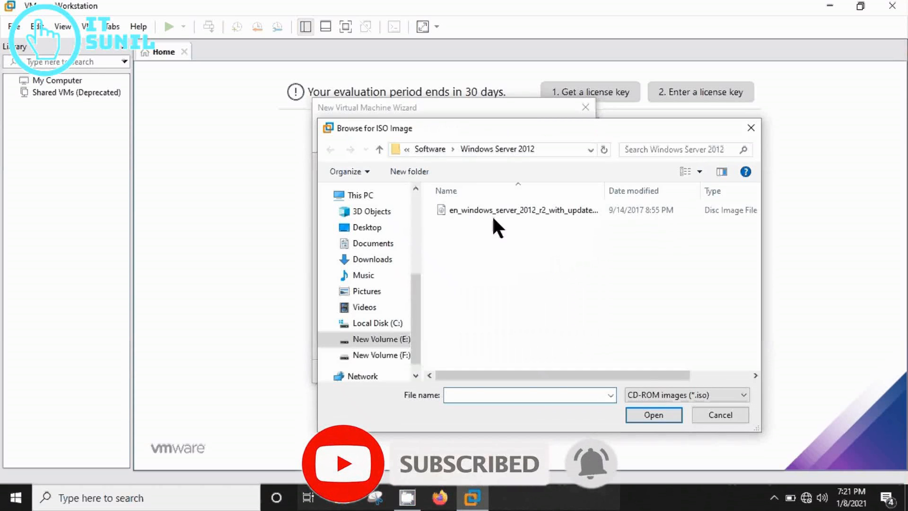
left_click(492, 214)
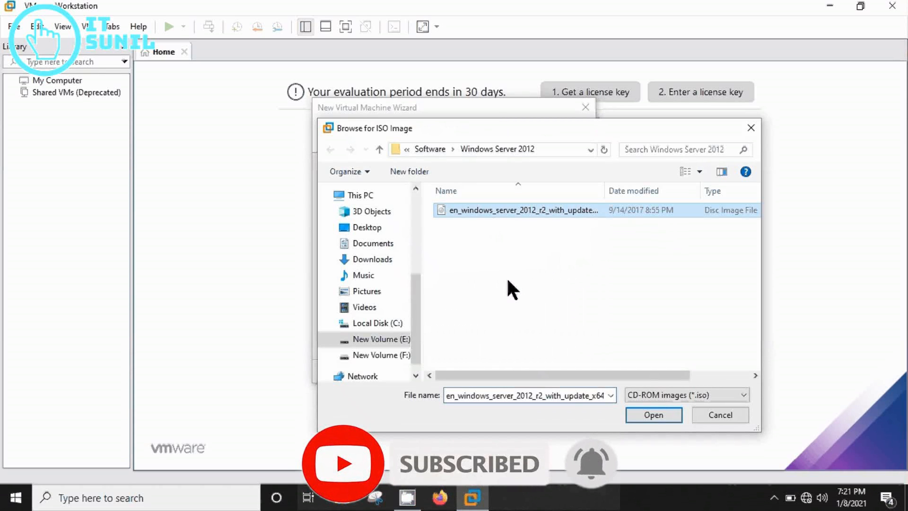
left_click(430, 149)
double_click(480, 222)
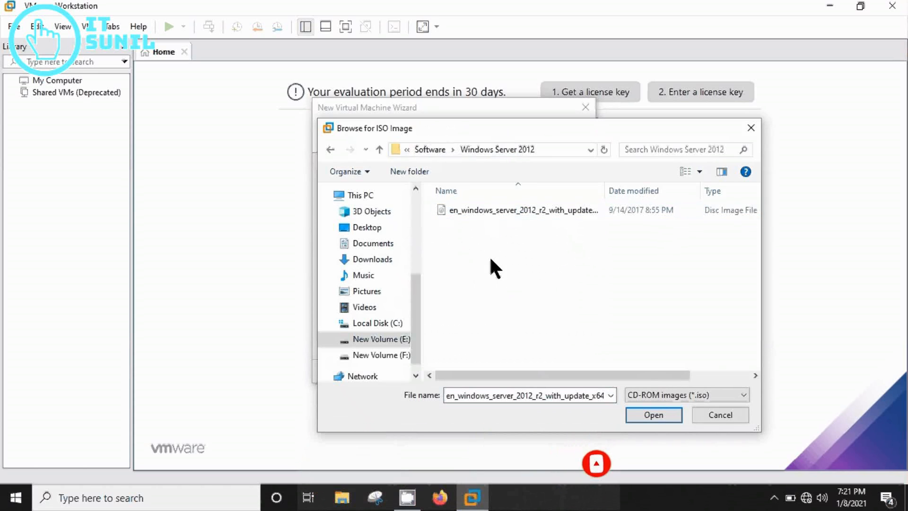
double_click(489, 211)
left_click(512, 371)
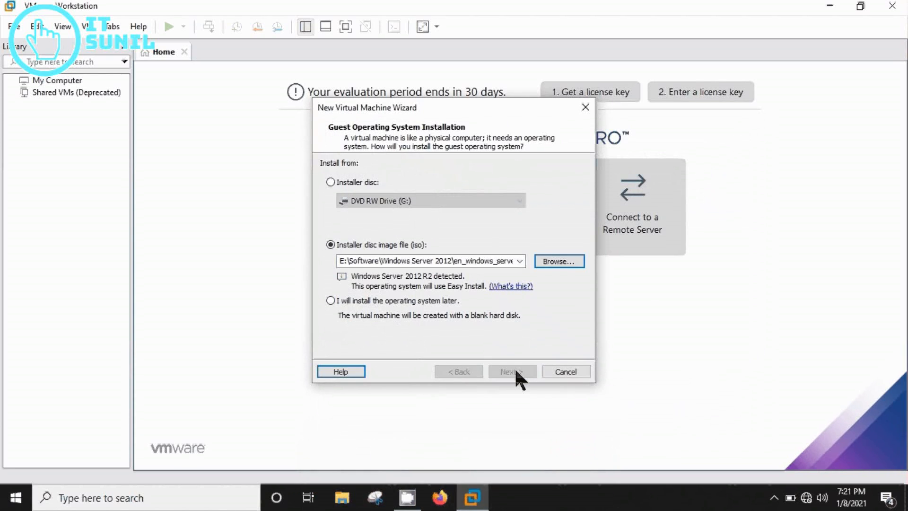
- Set the Easy Install full name to Windows Server 2012, enter and confirm the account password, and continue without a product key
left_click(378, 181)
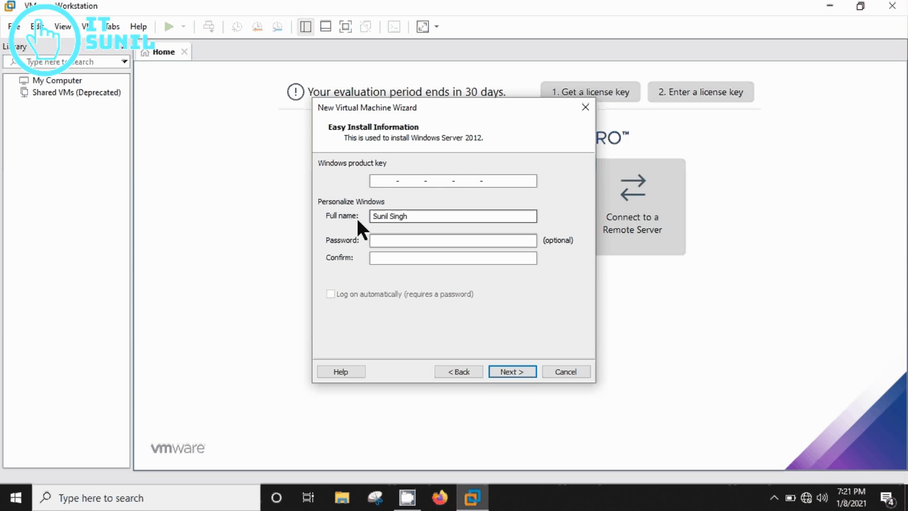
left_click_drag(425, 218, 365, 210)
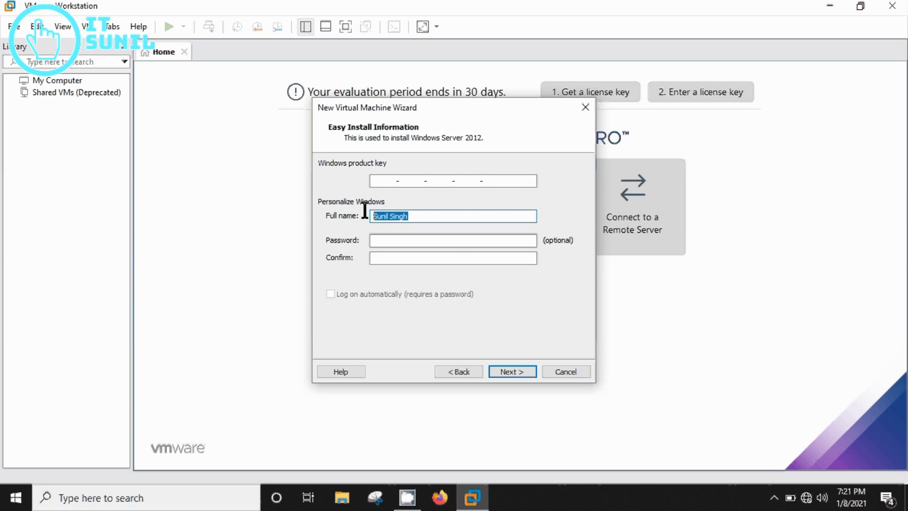
type("Windows Server 2012")
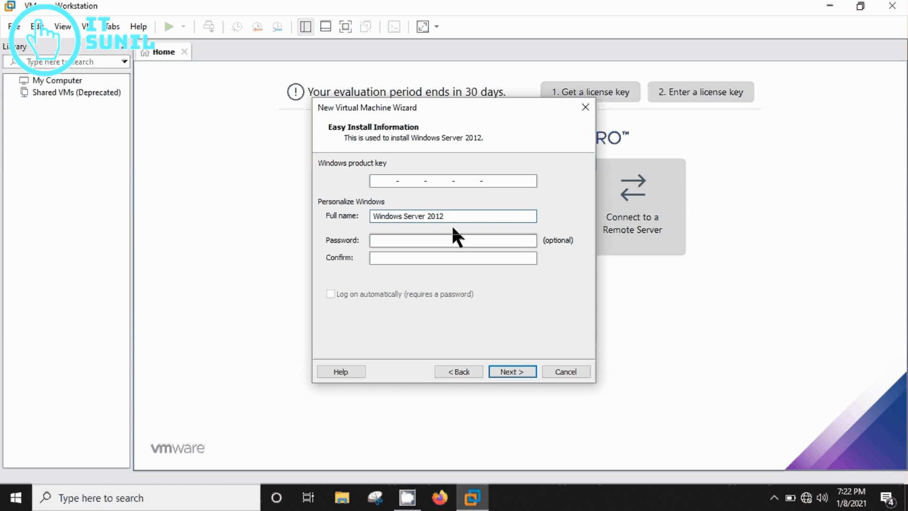
left_click(405, 241)
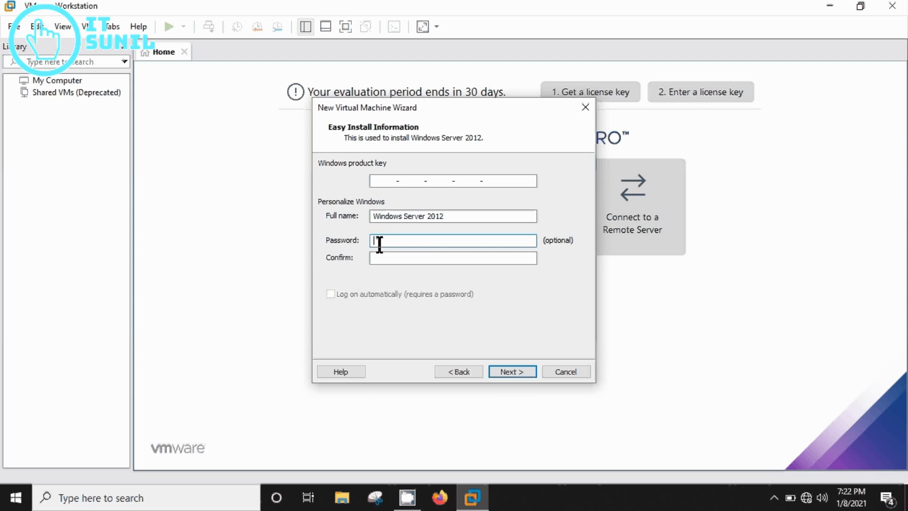
type("•••••")
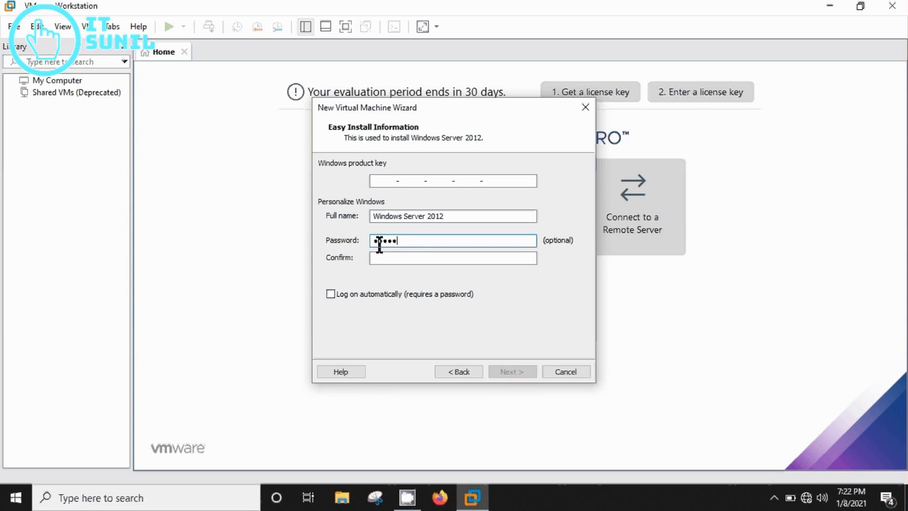
key("Tab")
type("•••••")
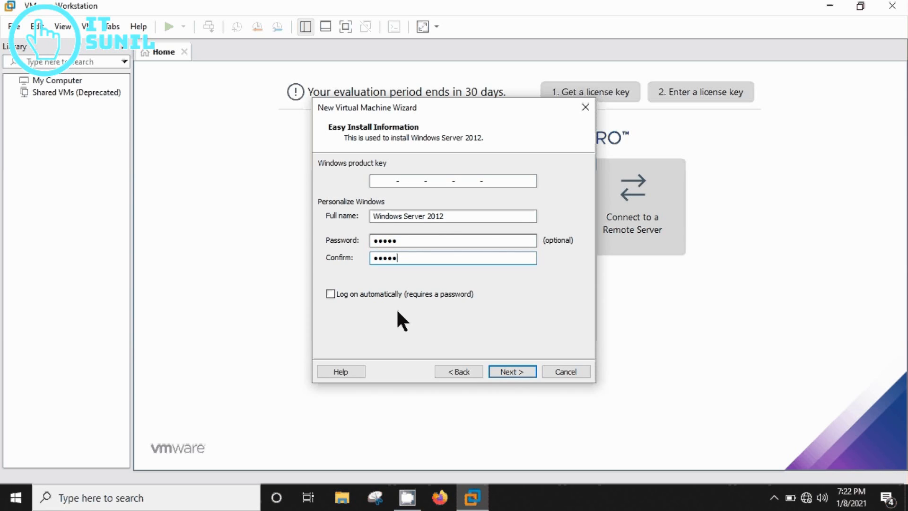
left_click(512, 372)
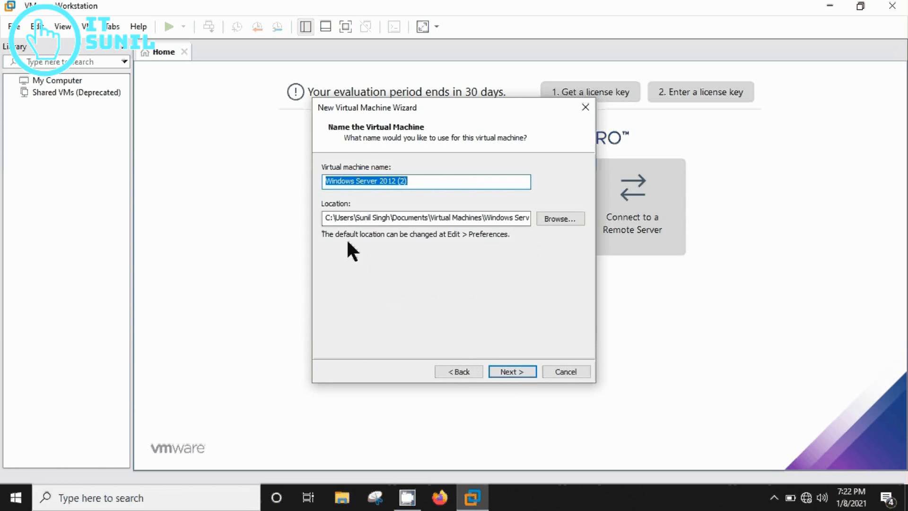
- Check the available folders for the virtual machine's location and accept the default name and location
left_click_drag(332, 217, 564, 257)
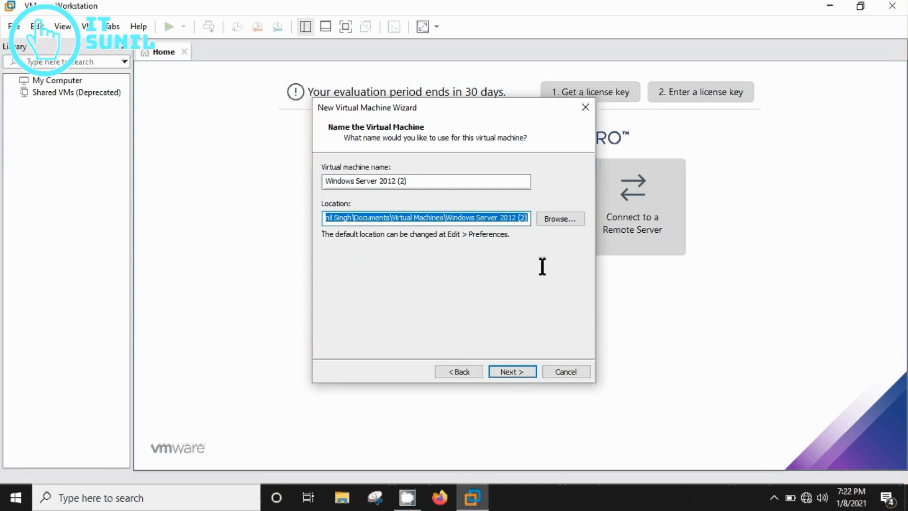
left_click(554, 217)
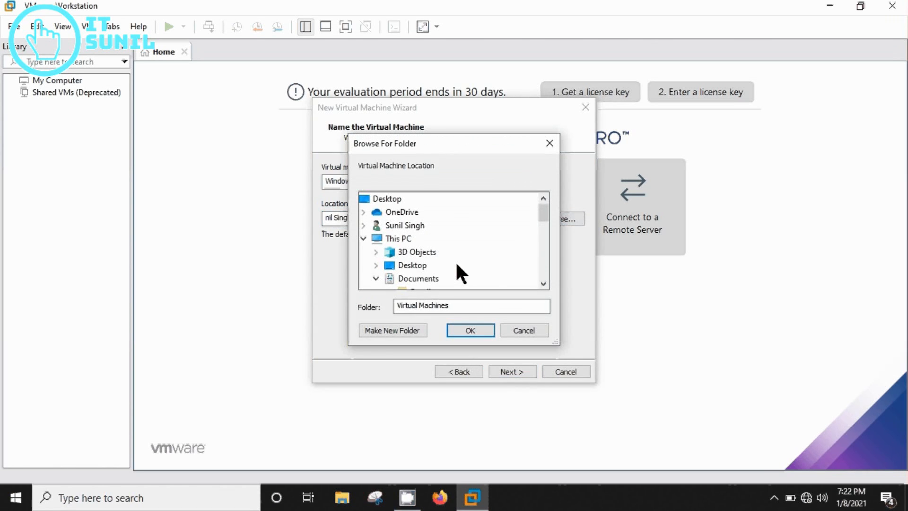
left_click_drag(543, 215, 545, 283)
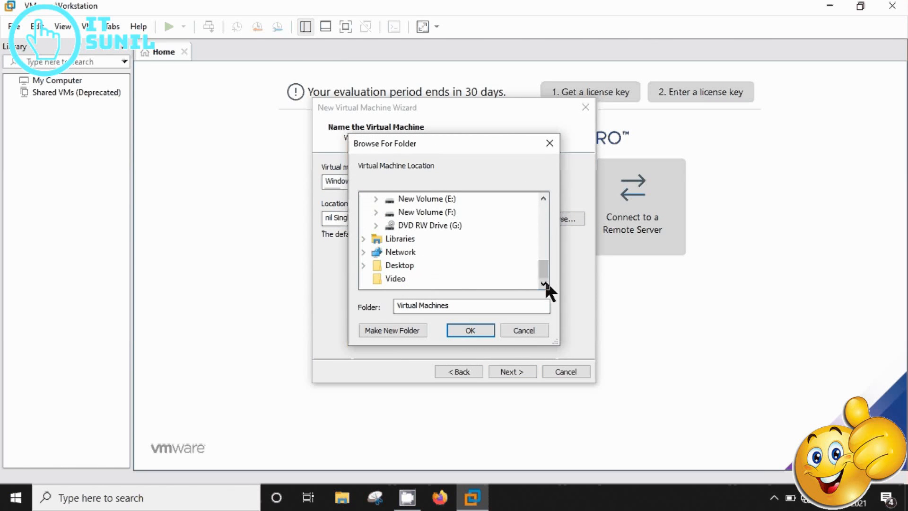
left_click(532, 331)
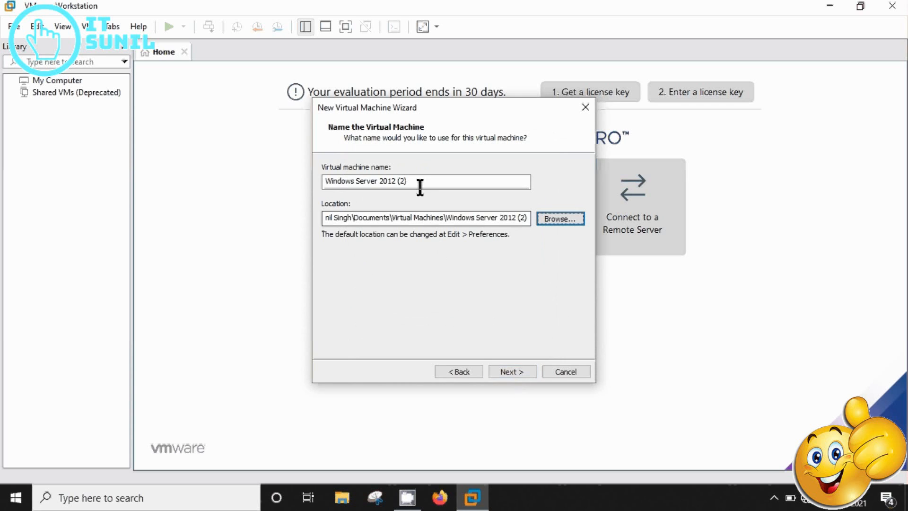
left_click(515, 371)
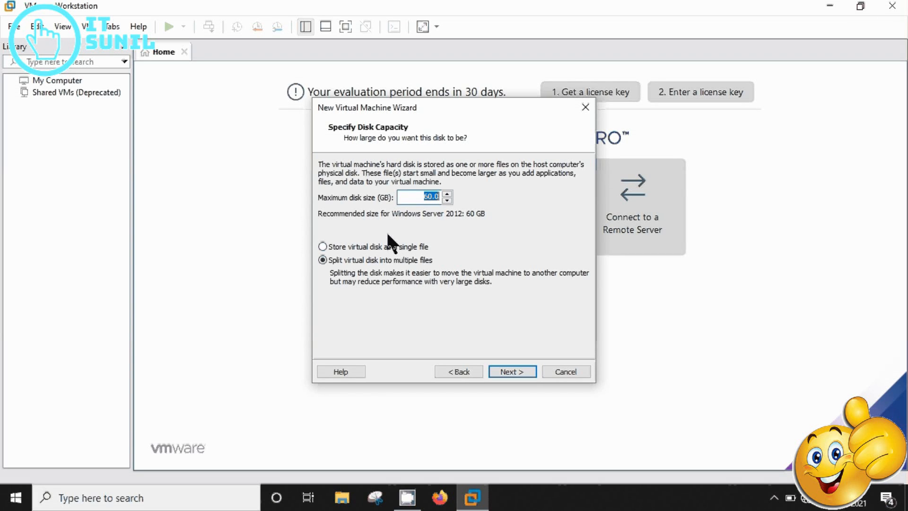
- Set the maximum disk size to 65 GB and store the virtual disk as a single file
left_click(422, 197)
left_click(447, 194)
left_click(447, 195)
left_click(435, 197)
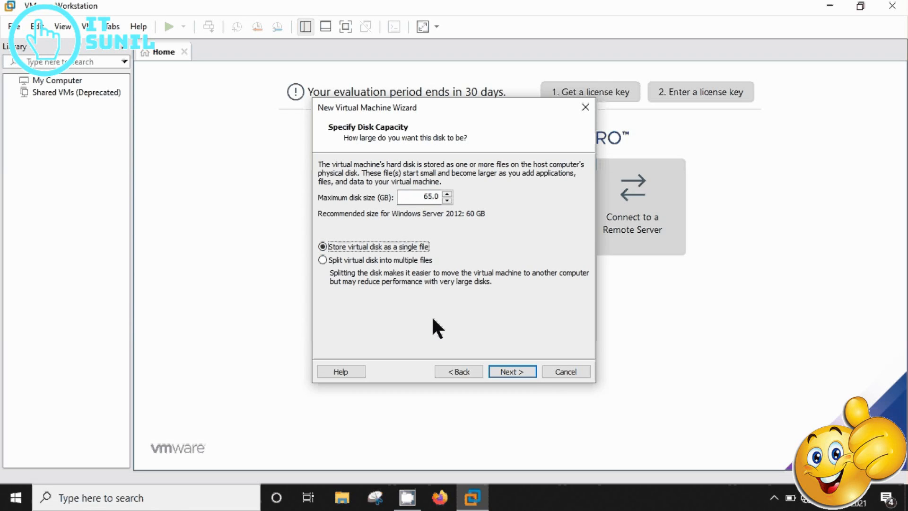
left_click(516, 371)
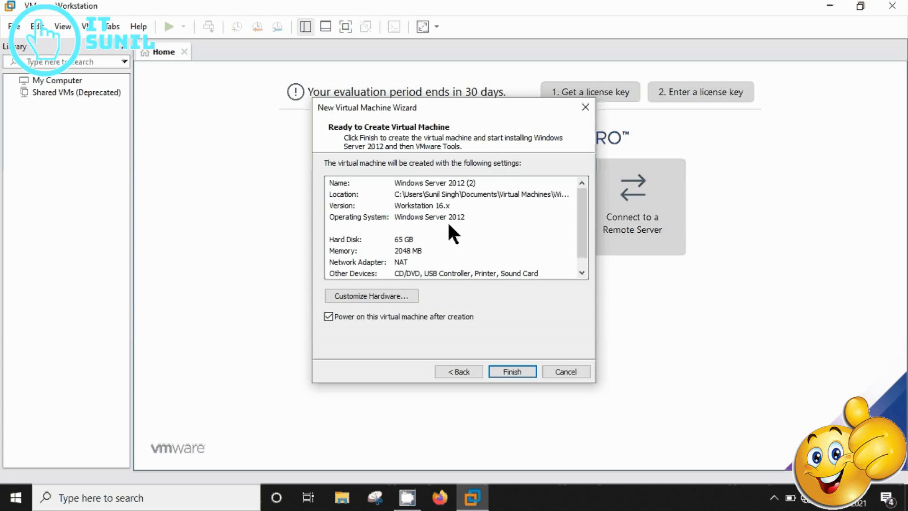
- Review the hard disk, memory, network adapter and other devices in the virtual machine's settings summary
left_click(407, 240)
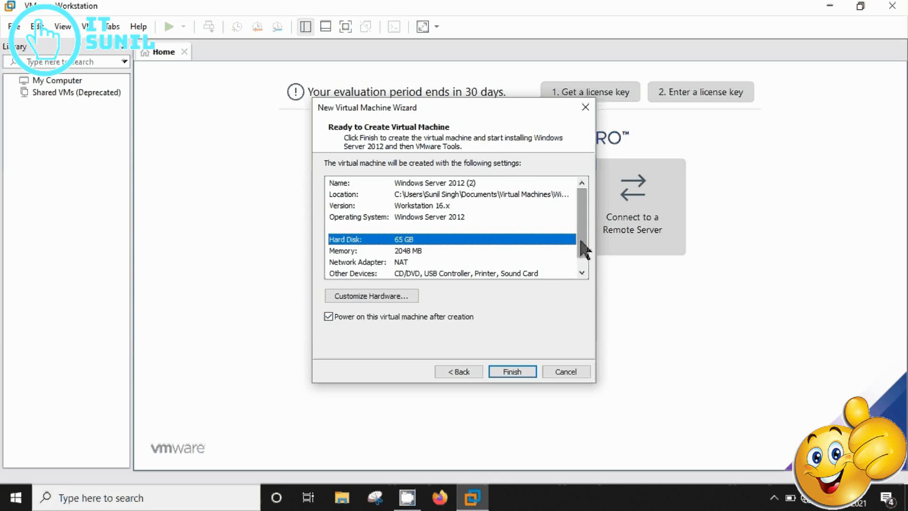
left_click_drag(581, 243, 581, 259)
left_click(404, 239)
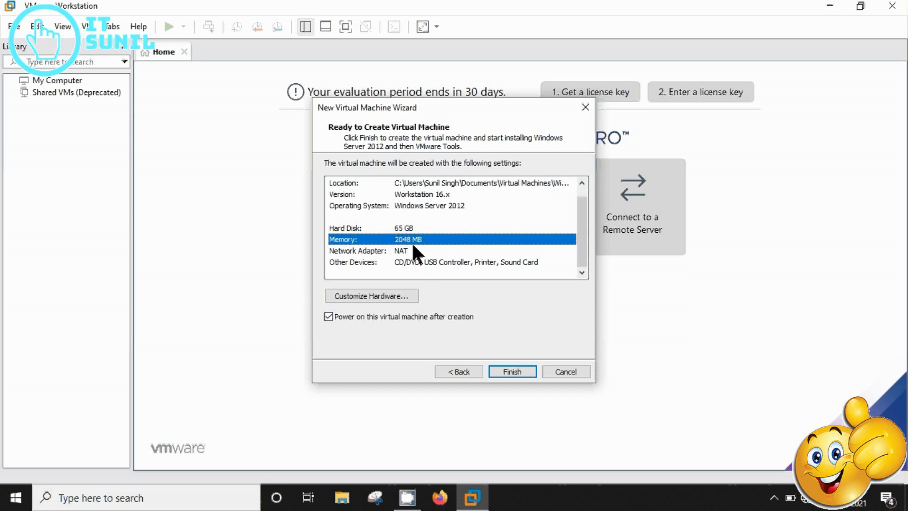
left_click(424, 250)
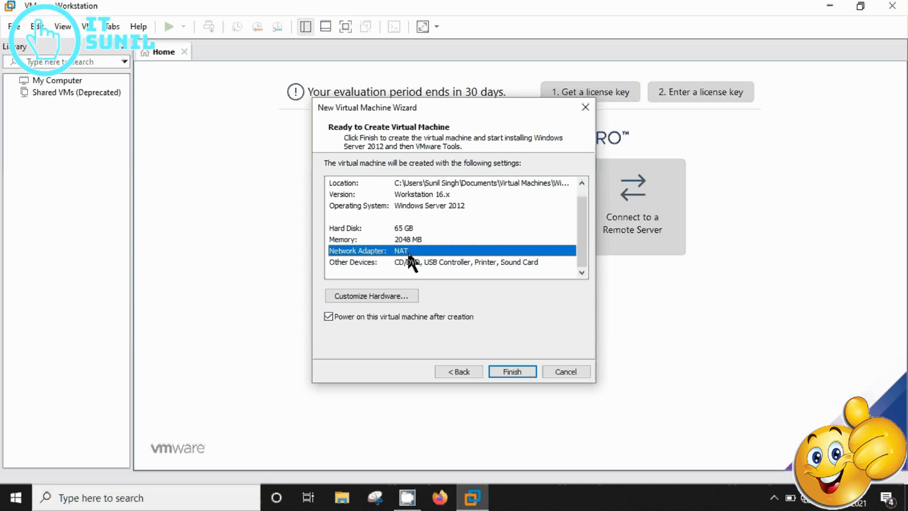
left_click(368, 263)
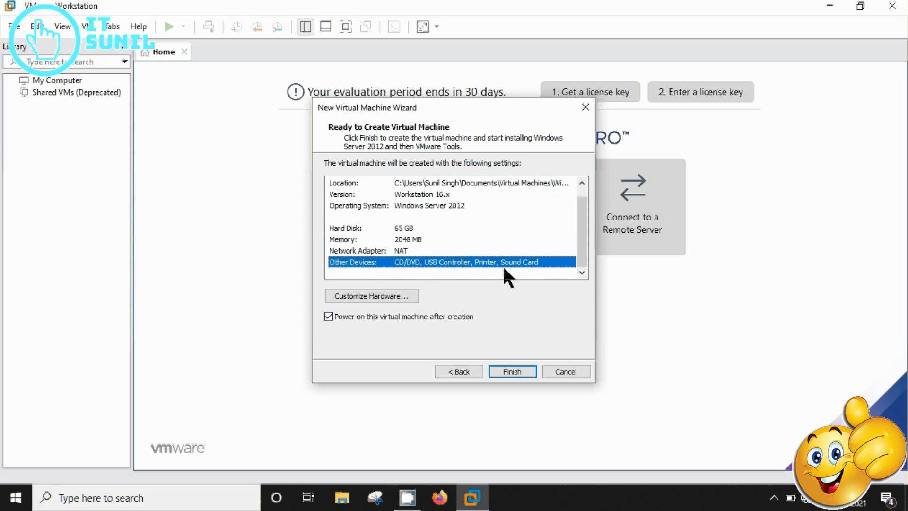
- Inspect the CD/DVD, processor, memory and display settings in the hardware customization, and finish creating the virtual machine
left_click(369, 299)
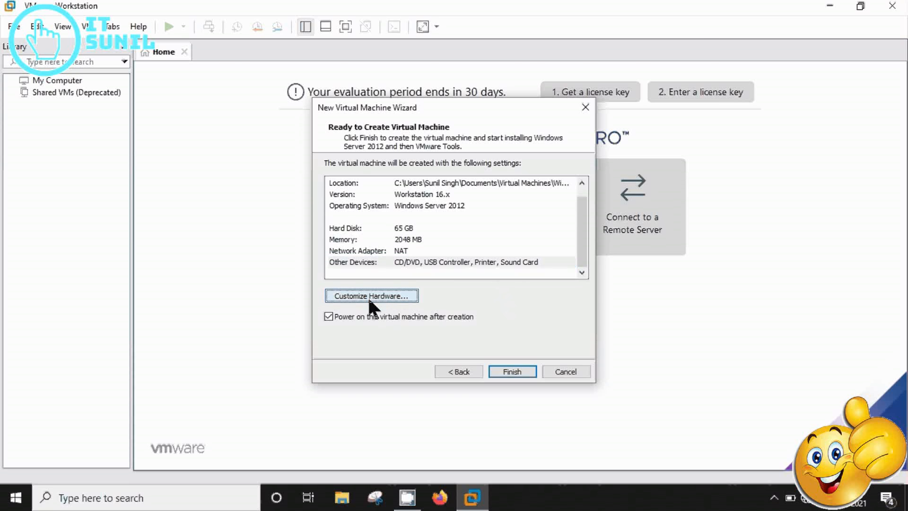
left_click(263, 81)
left_click(260, 69)
left_click(258, 59)
left_click(246, 138)
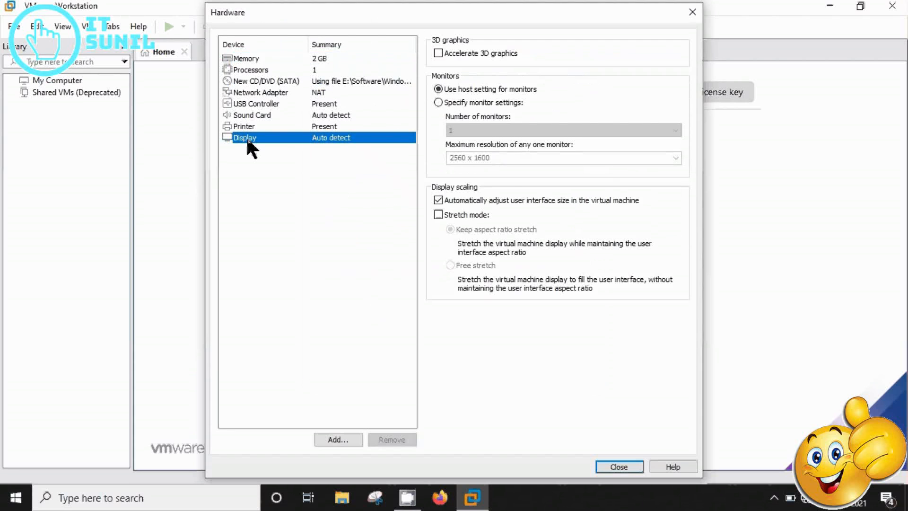
left_click(629, 467)
left_click(514, 373)
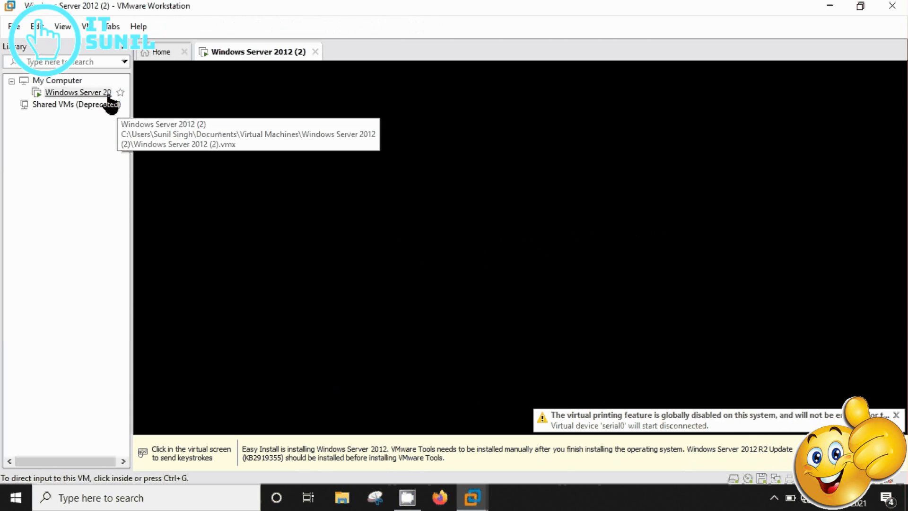
- Check the power options available for the running Windows Server 2012 virtual machine, then return to its console
right_click(93, 94)
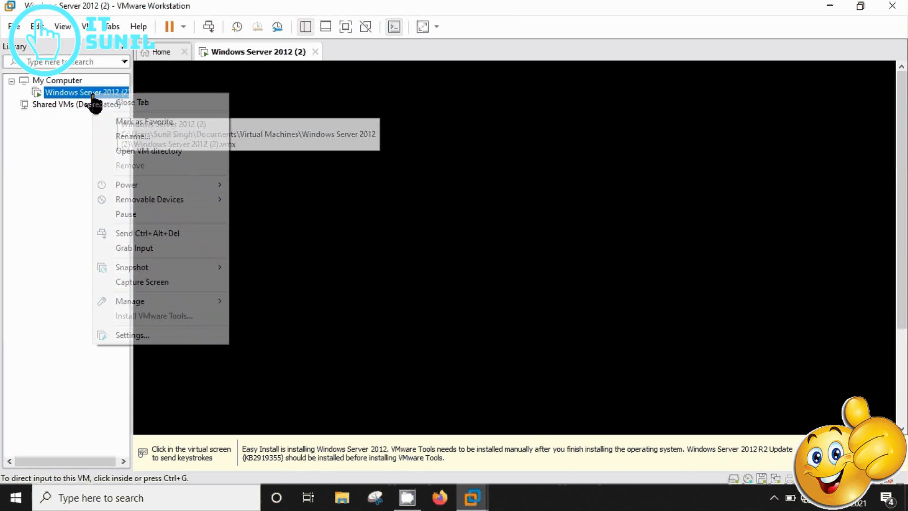
mouse_move(213, 190)
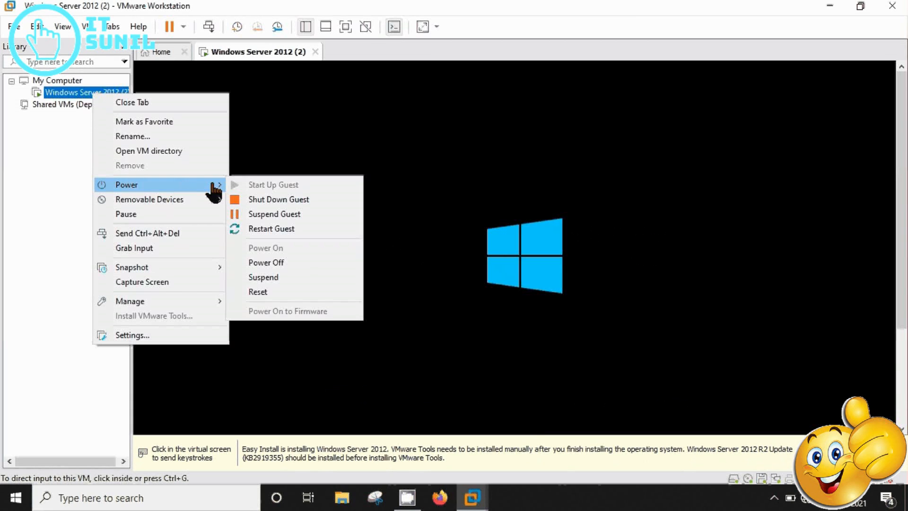
left_click(668, 355)
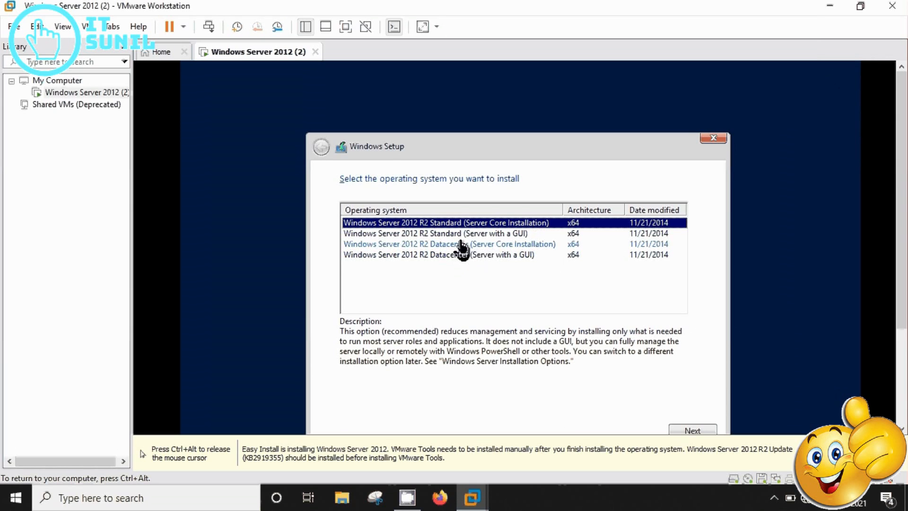
- Choose Windows Server 2012 R2 Standard (Server with a GUI) as the operating system to install and start the installation
left_click(485, 233)
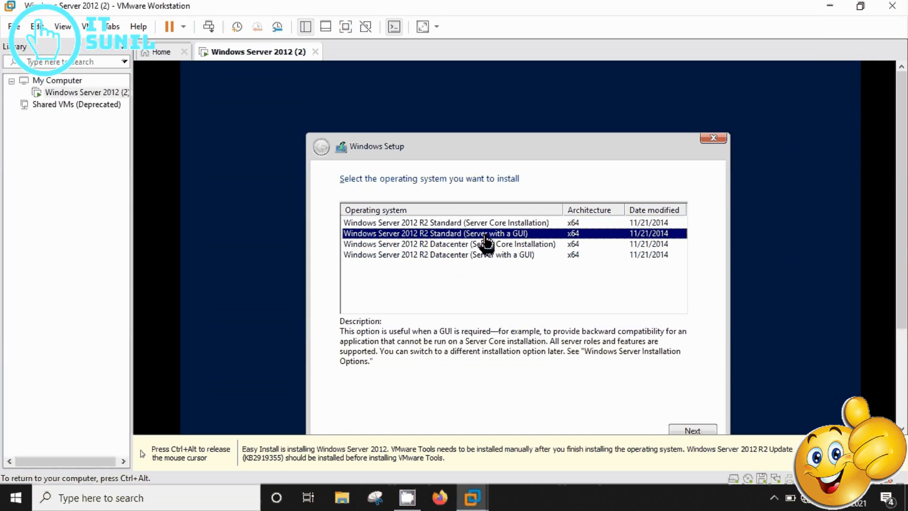
key("ctrl+alt")
left_click(692, 432)
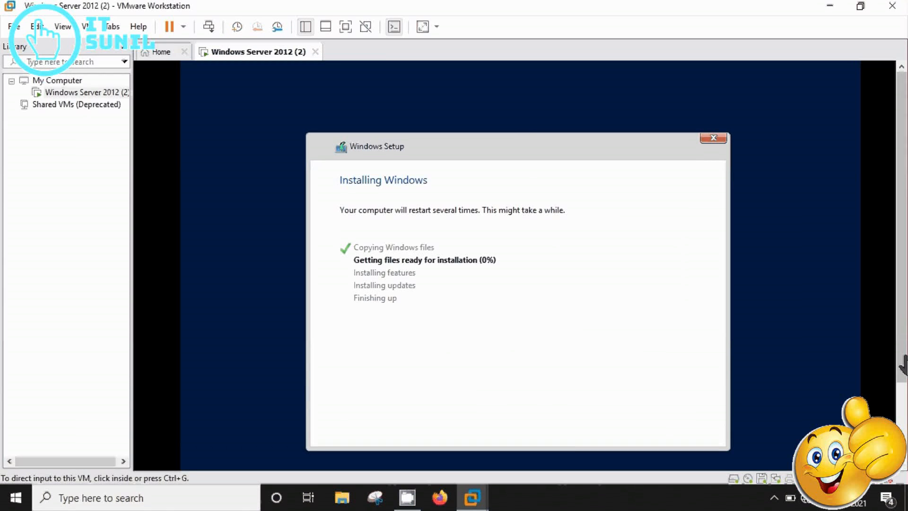
- Follow the Windows installation progress in the virtual machine and restart it immediately so the setup continues
scroll(903, 364, "down", 2)
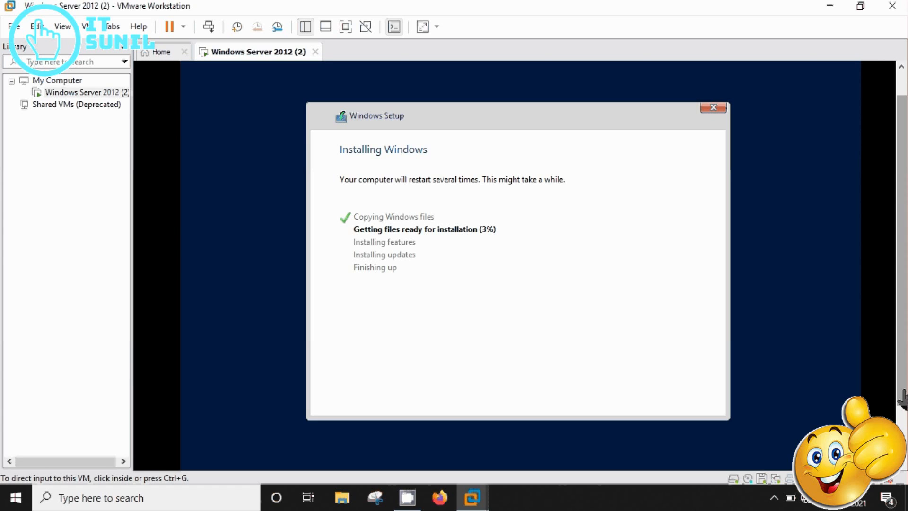
left_click(402, 345)
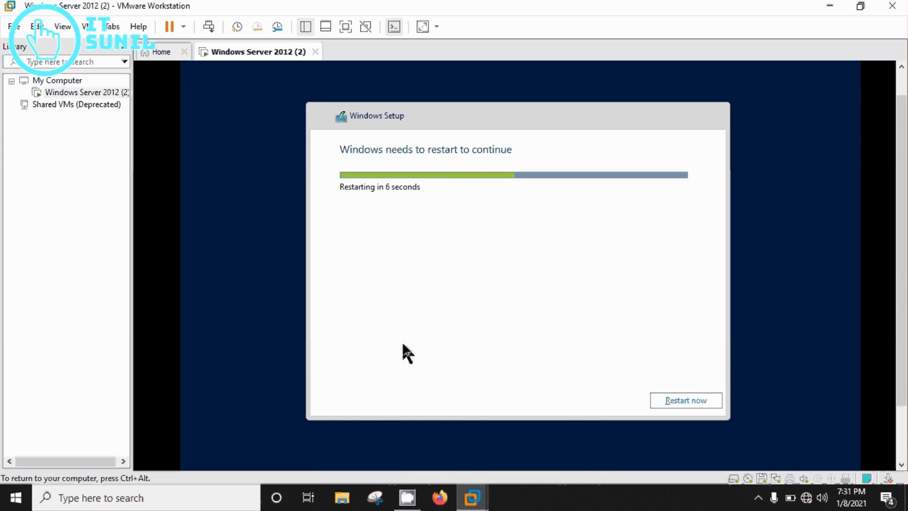
left_click(689, 402)
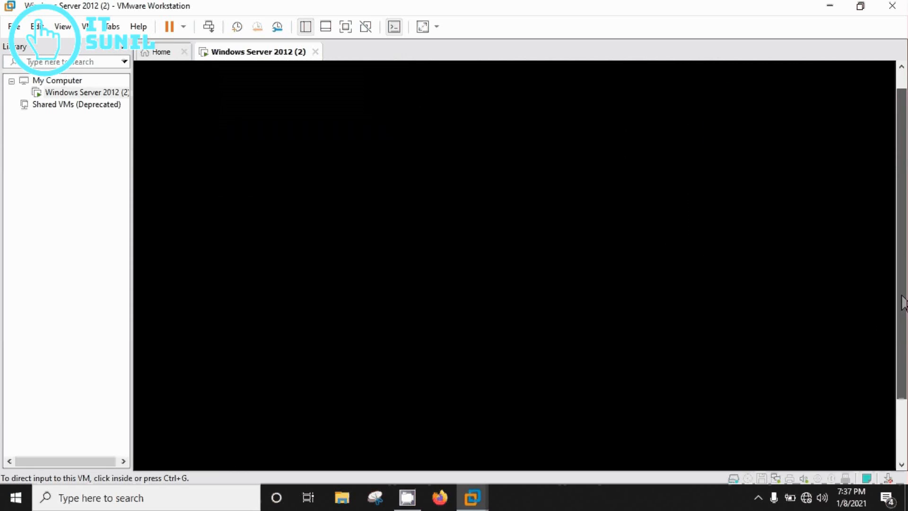
- View the installed server's Start screen and bring up the VMware Tools Setup window to check its progress
left_click_drag(904, 303, 904, 274)
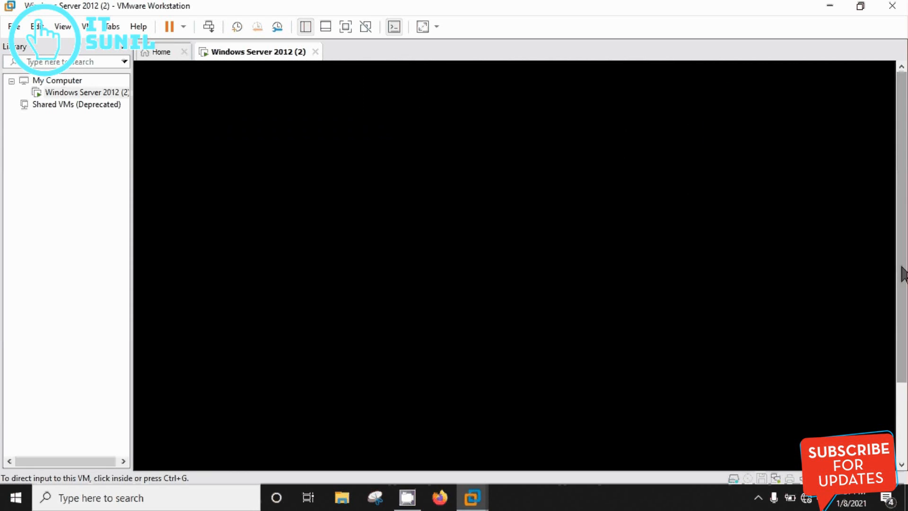
left_click(699, 289)
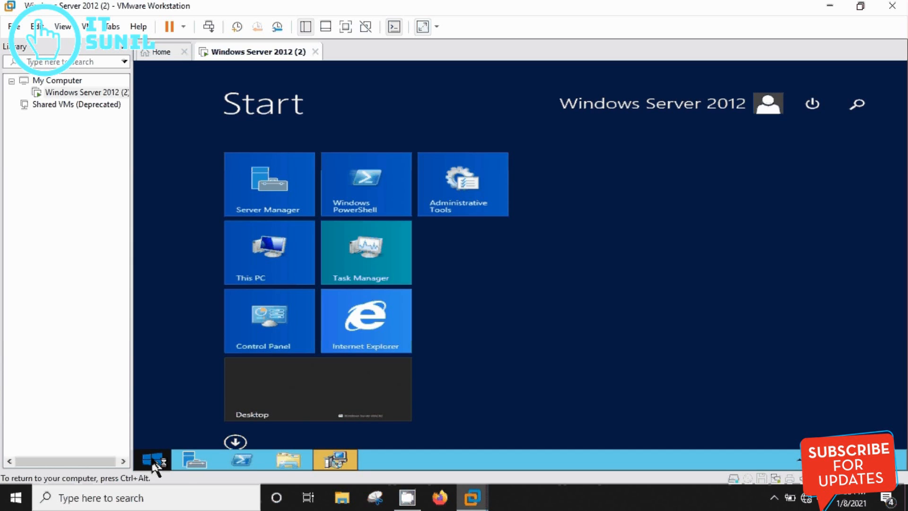
left_click(339, 461)
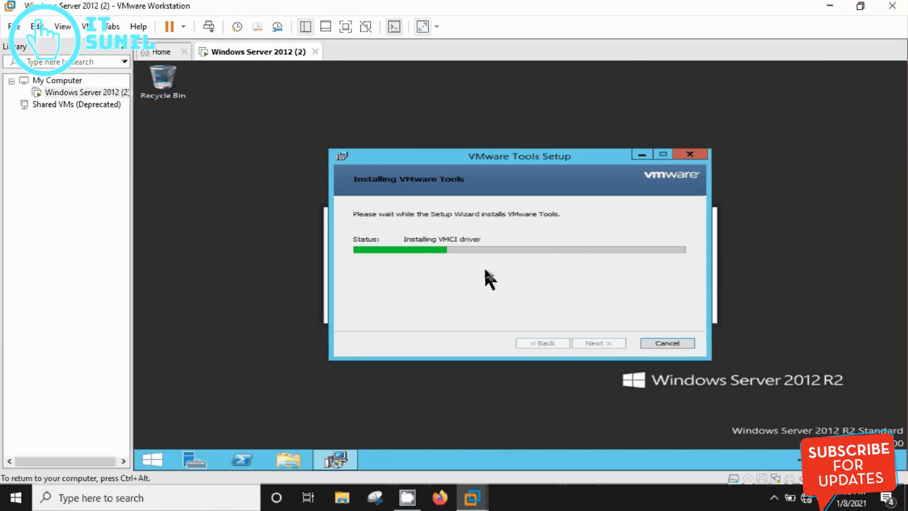